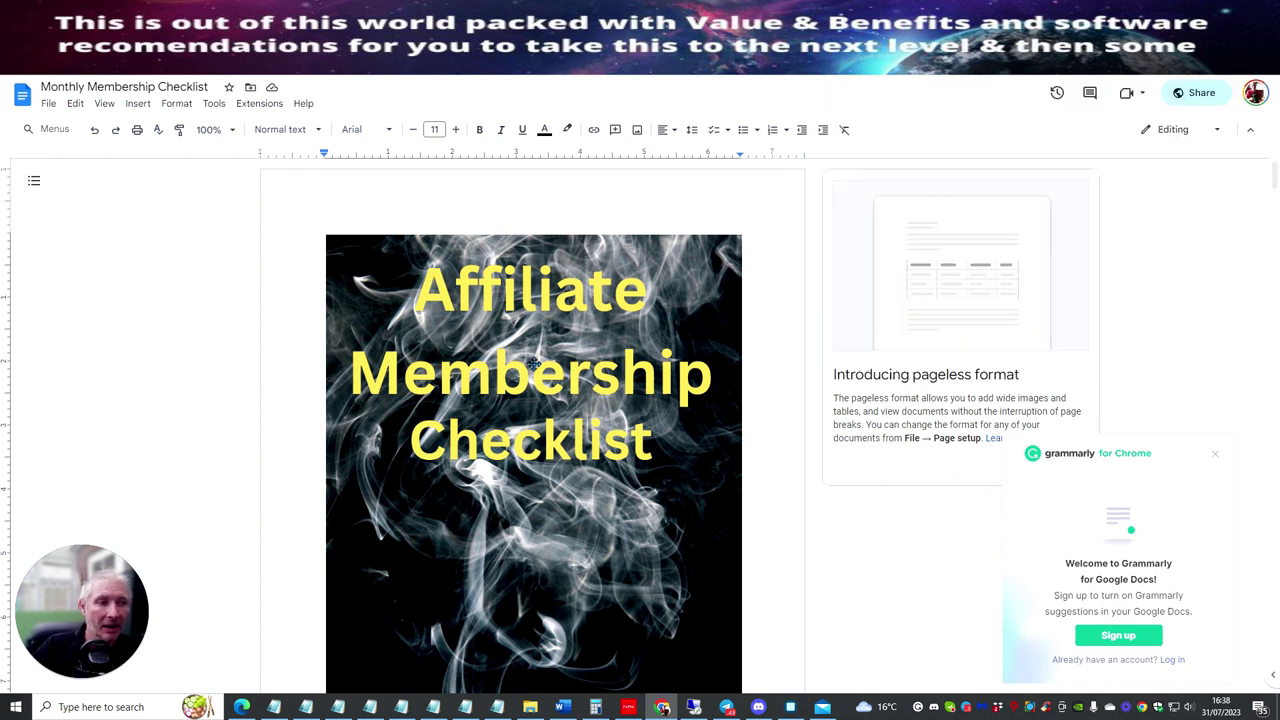
pyautogui.scroll(-3, 550, 345)
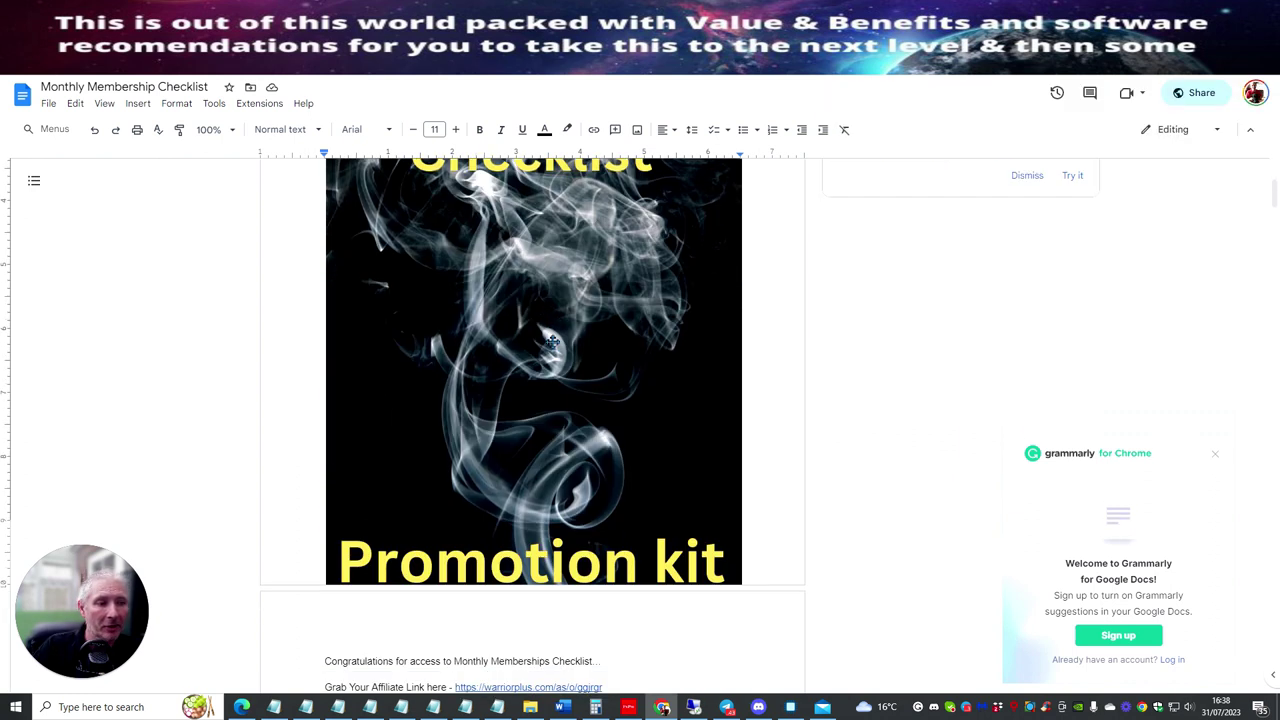
pyautogui.scroll(-3, 552, 342)
pyautogui.scroll(-3, 546, 340)
pyautogui.scroll(-3, 528, 334)
pyautogui.scroll(-3, 526, 331)
pyautogui.scroll(3, 526, 332)
pyautogui.scroll(3, 526, 331)
pyautogui.scroll(3, 524, 331)
pyautogui.scroll(3, 522, 336)
pyautogui.scroll(2, 522, 338)
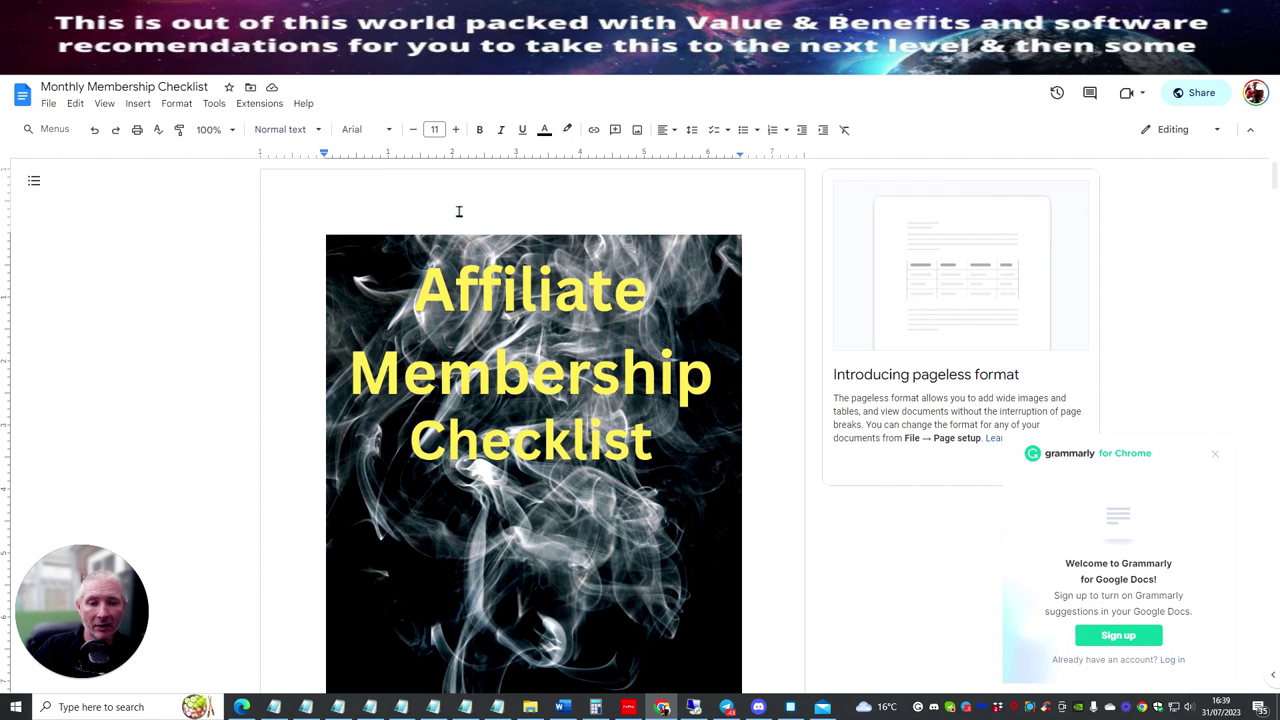
# Step: Scroll through the checklist doc, then start a new Chrome tab for the Elite List Club admin
pyautogui.scroll(-10, 528, 230)
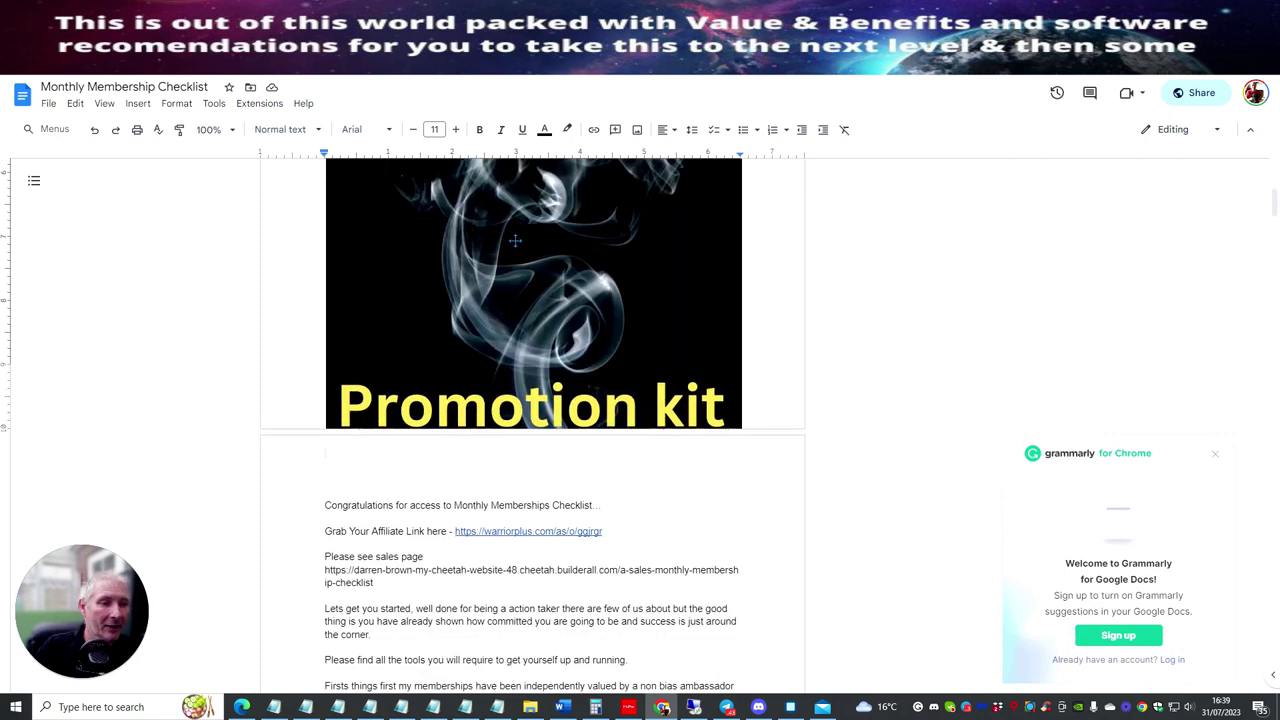
pyautogui.scroll(-10, 515, 234)
pyautogui.scroll(-5, 515, 234)
pyautogui.scroll(-5, 515, 236)
pyautogui.scroll(-5, 515, 236)
pyautogui.scroll(5, 514, 234)
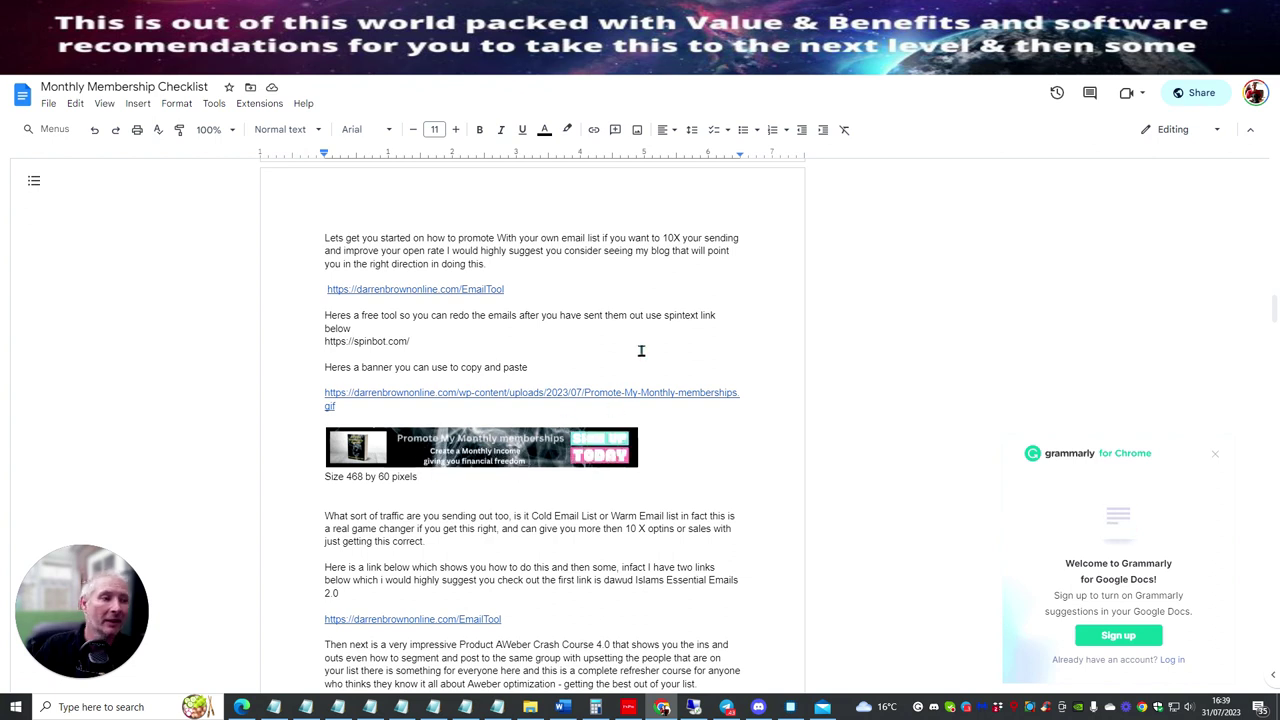
pyautogui.scroll(1, 651, 357)
pyautogui.scroll(4, 651, 357)
pyautogui.scroll(5, 651, 357)
pyautogui.scroll(5, 651, 357)
pyautogui.scroll(3, 651, 357)
pyautogui.scroll(3, 644, 348)
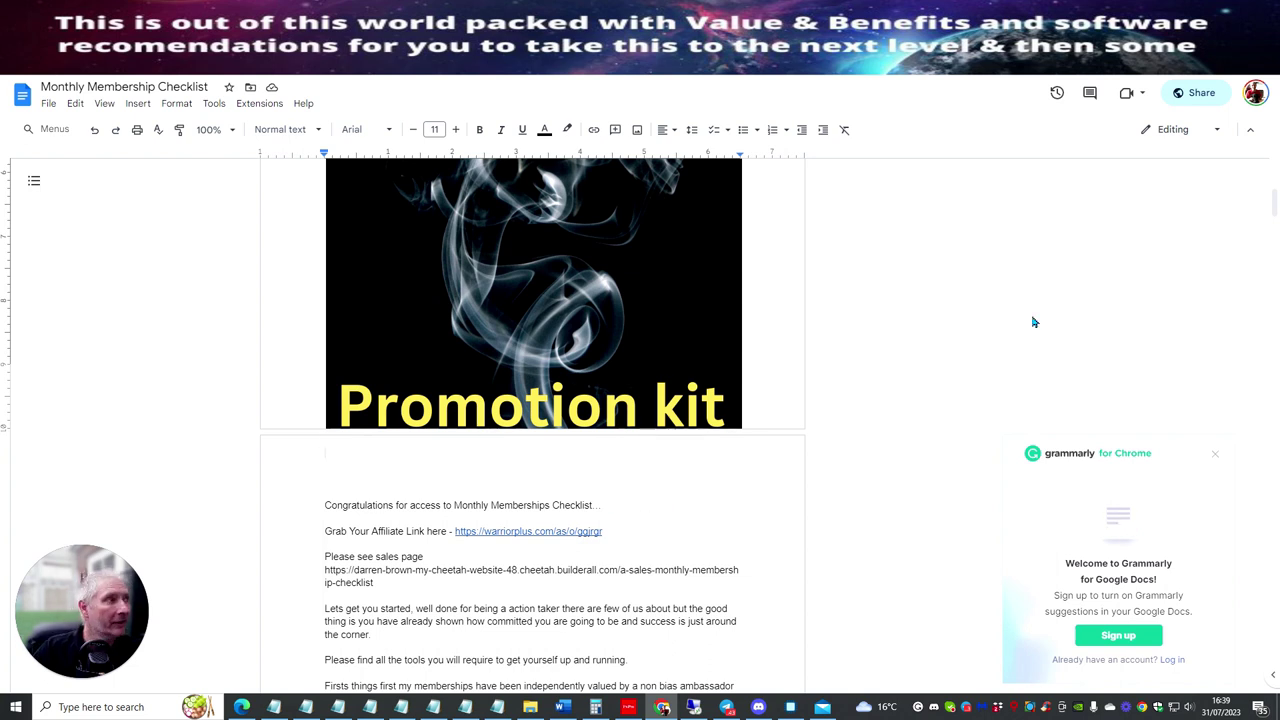
pyautogui.hotkey('ctrl', 't')
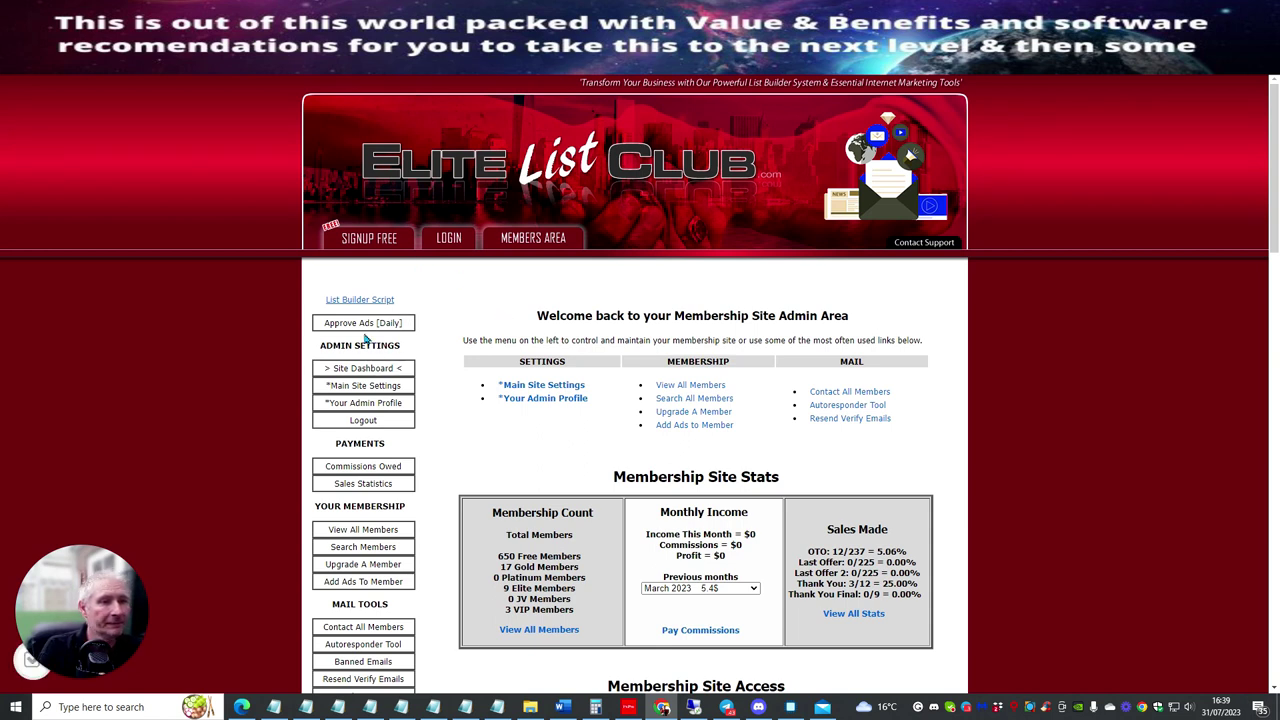
# Step: Log in to Elite List Club using the saved member credentials
pyautogui.click(440, 239)
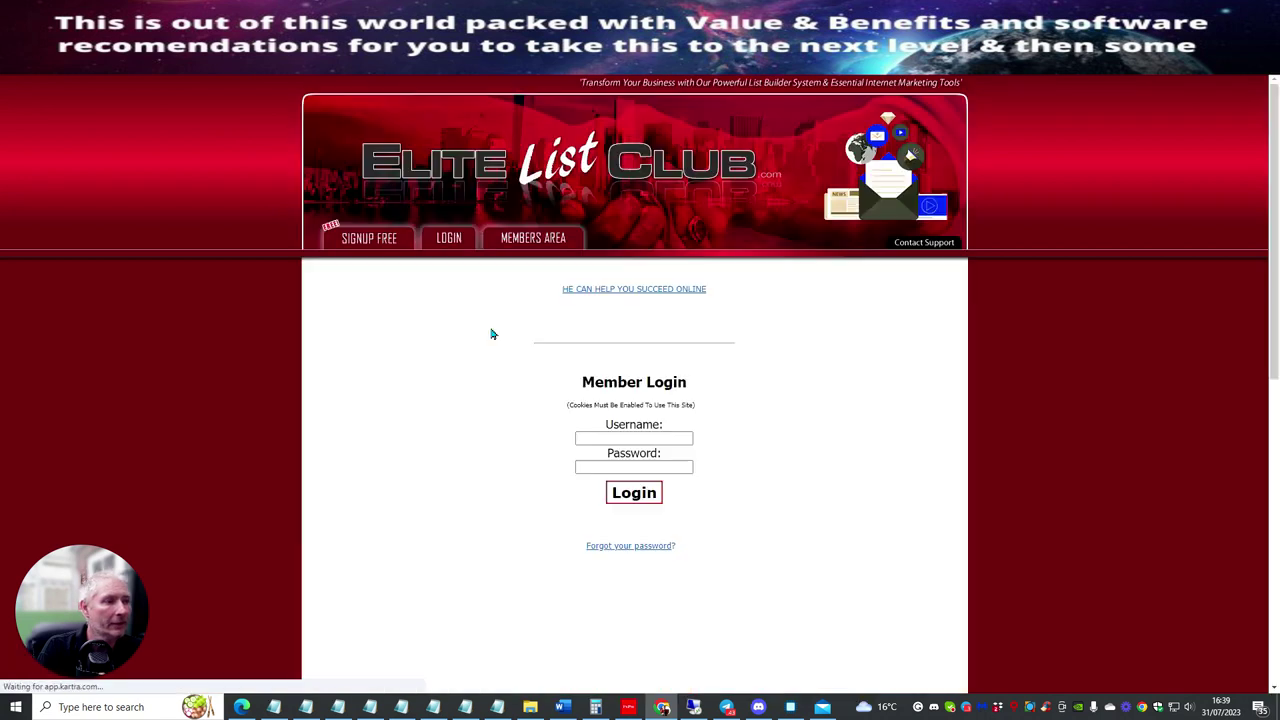
pyautogui.click(620, 440)
pyautogui.click(629, 495)
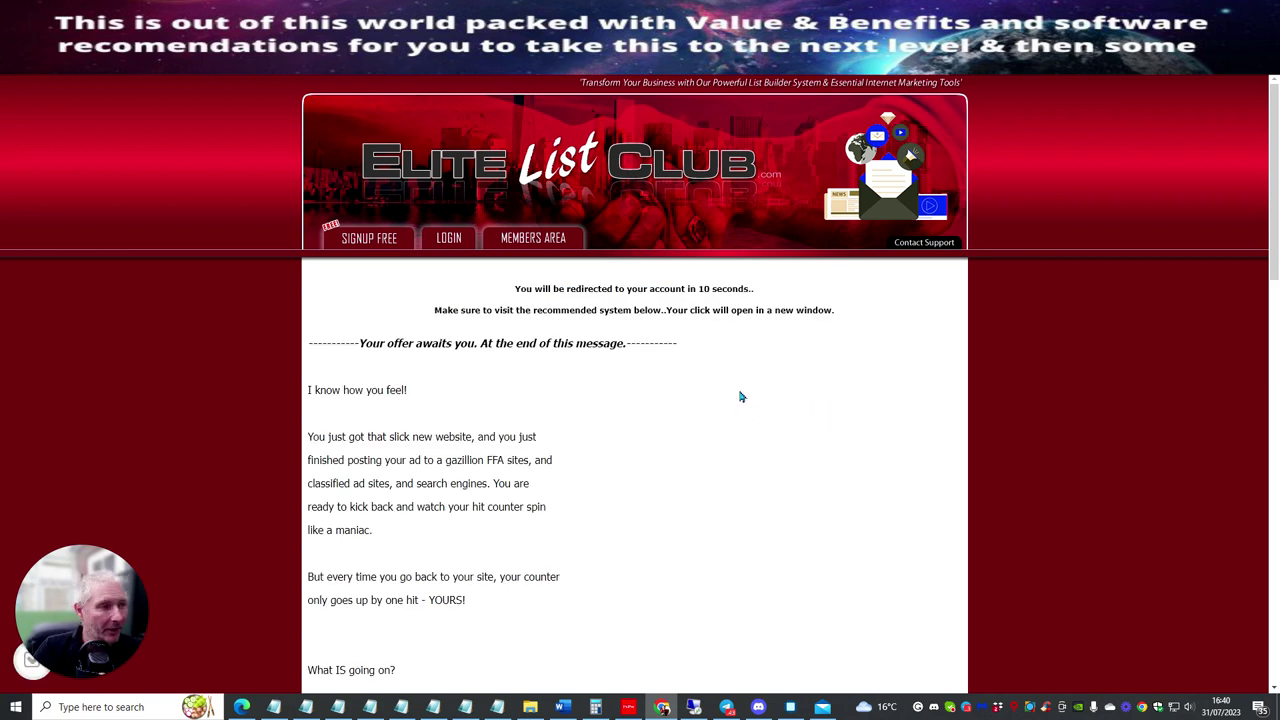
# Step: Scroll past the login offer pages to the VIP members page's membership comparison chart
pyautogui.scroll(-1, 723, 378)
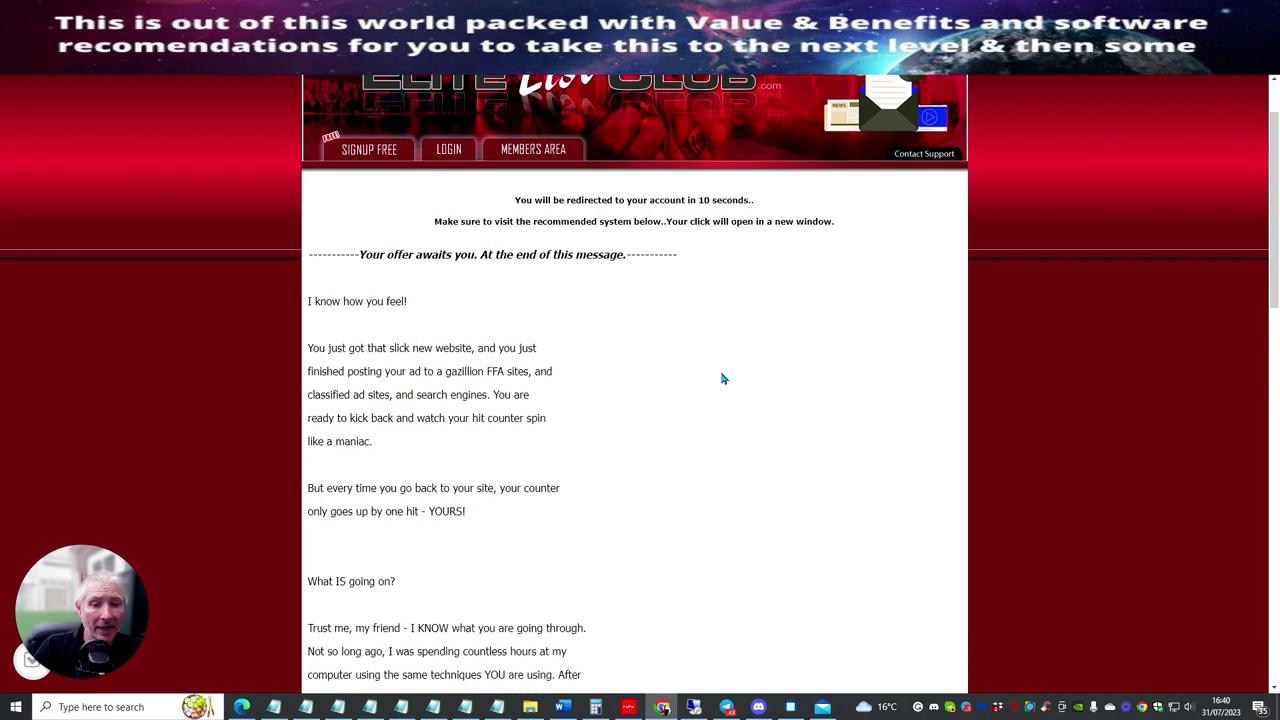
pyautogui.scroll(-2, 723, 377)
pyautogui.scroll(-2, 697, 363)
pyautogui.scroll(-3, 686, 363)
pyautogui.scroll(-2, 686, 363)
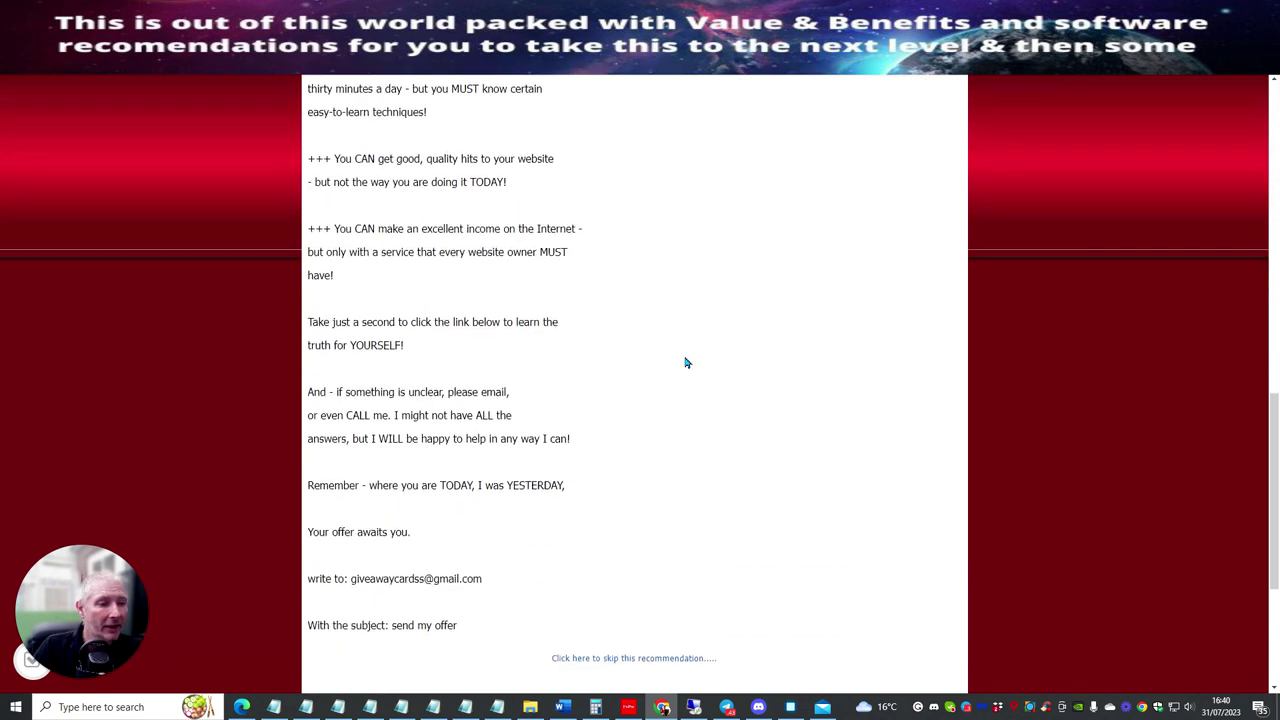
pyautogui.scroll(-2, 686, 363)
pyautogui.scroll(1, 686, 363)
pyautogui.scroll(7, 686, 363)
pyautogui.scroll(4, 686, 363)
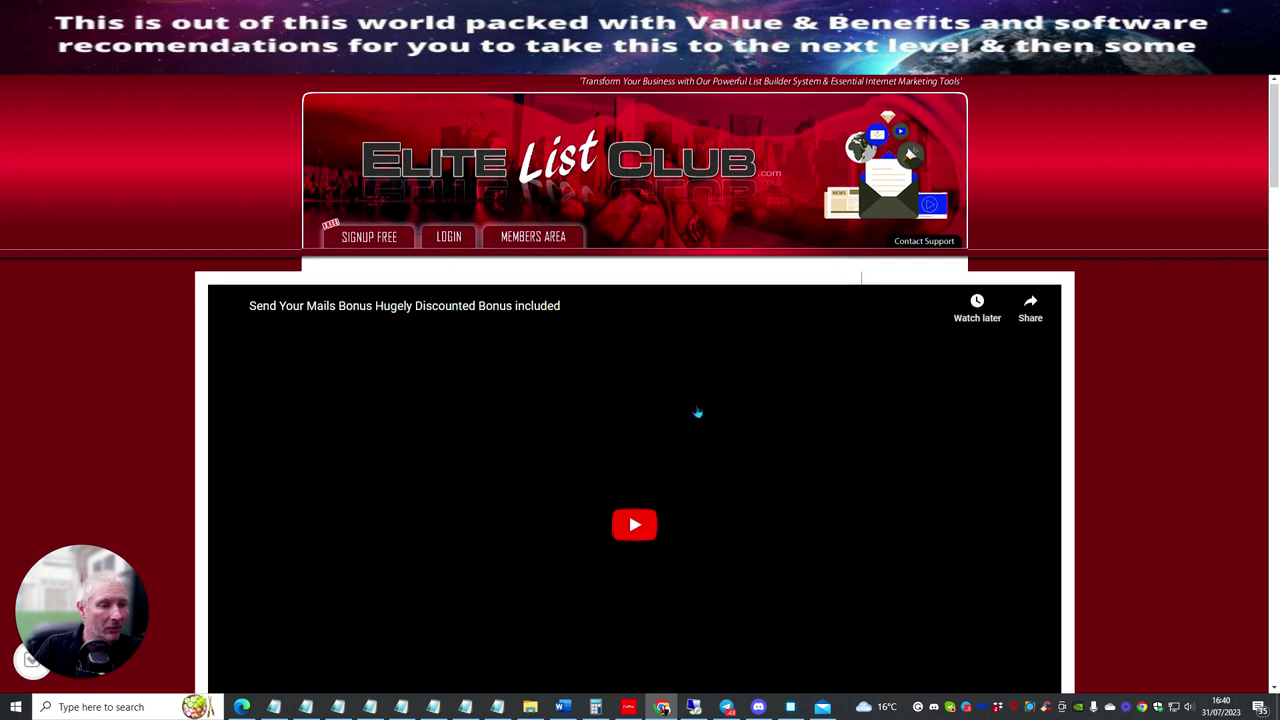
pyautogui.scroll(-4, 700, 420)
pyautogui.scroll(-3, 710, 415)
pyautogui.scroll(-3, 701, 405)
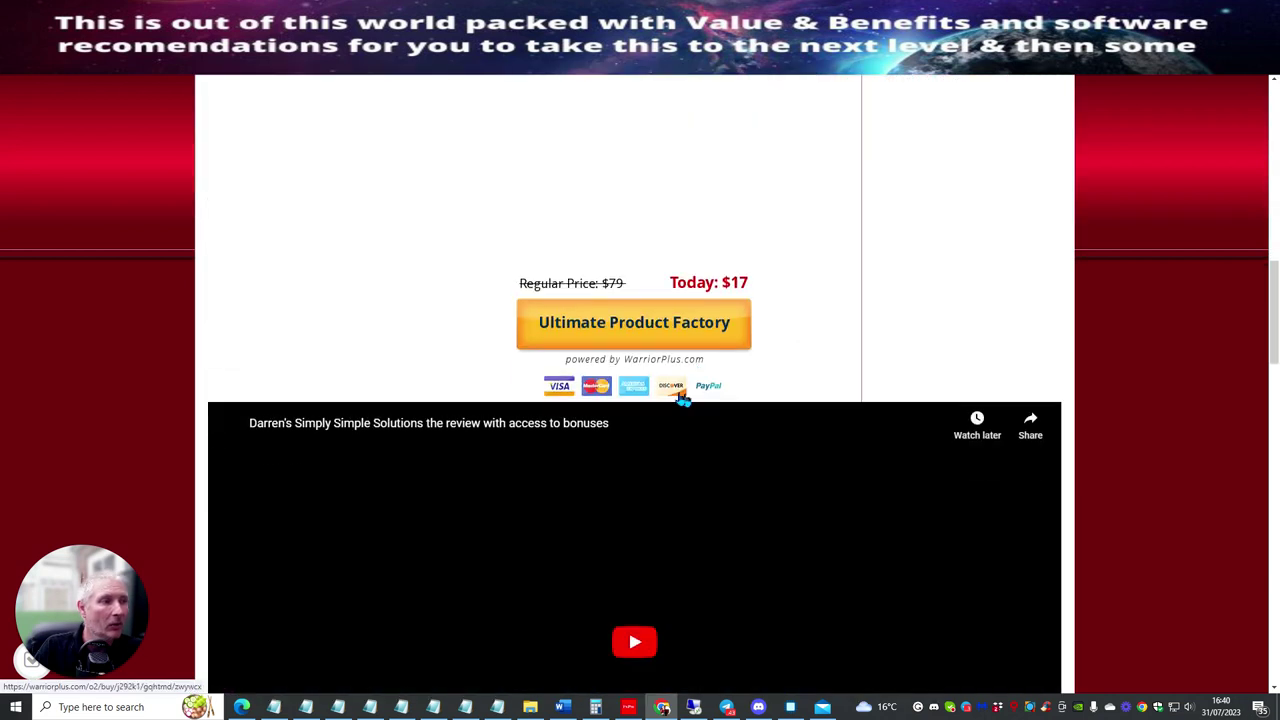
pyautogui.scroll(-2, 690, 400)
pyautogui.scroll(-5, 685, 398)
pyautogui.scroll(-3, 675, 396)
pyautogui.scroll(-3, 672, 395)
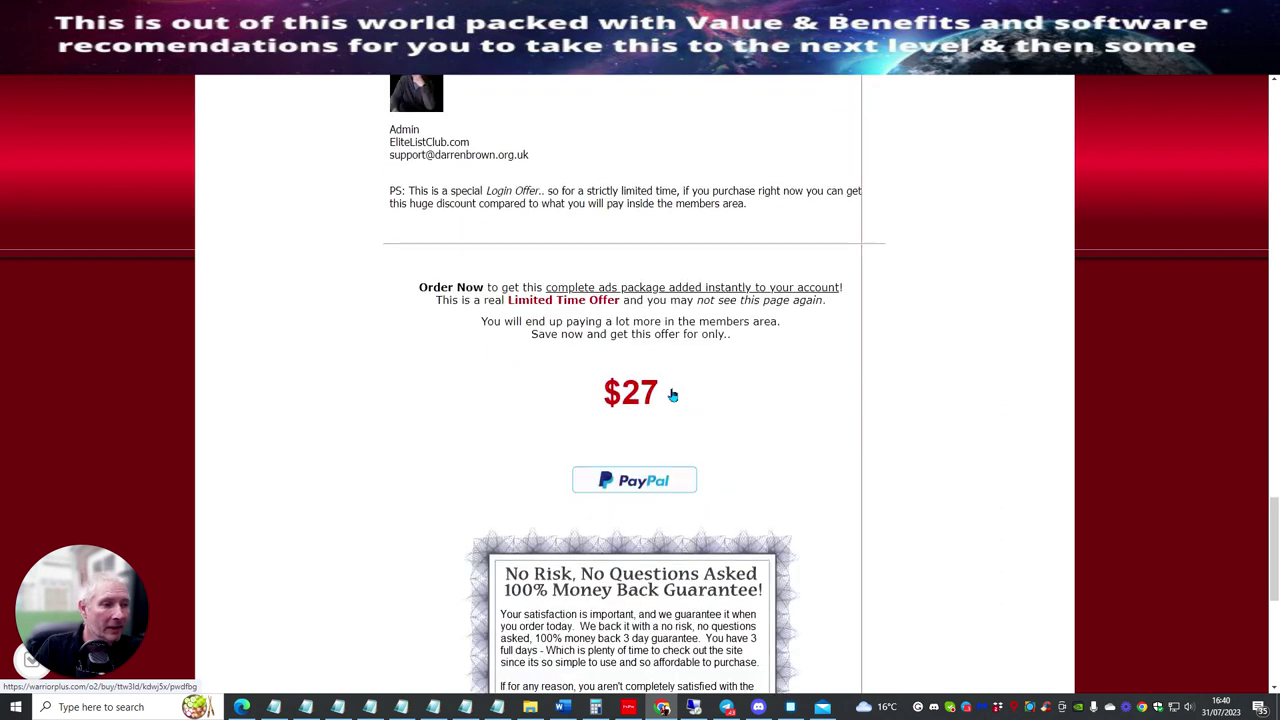
pyautogui.scroll(-4, 672, 395)
pyautogui.scroll(-2, 672, 395)
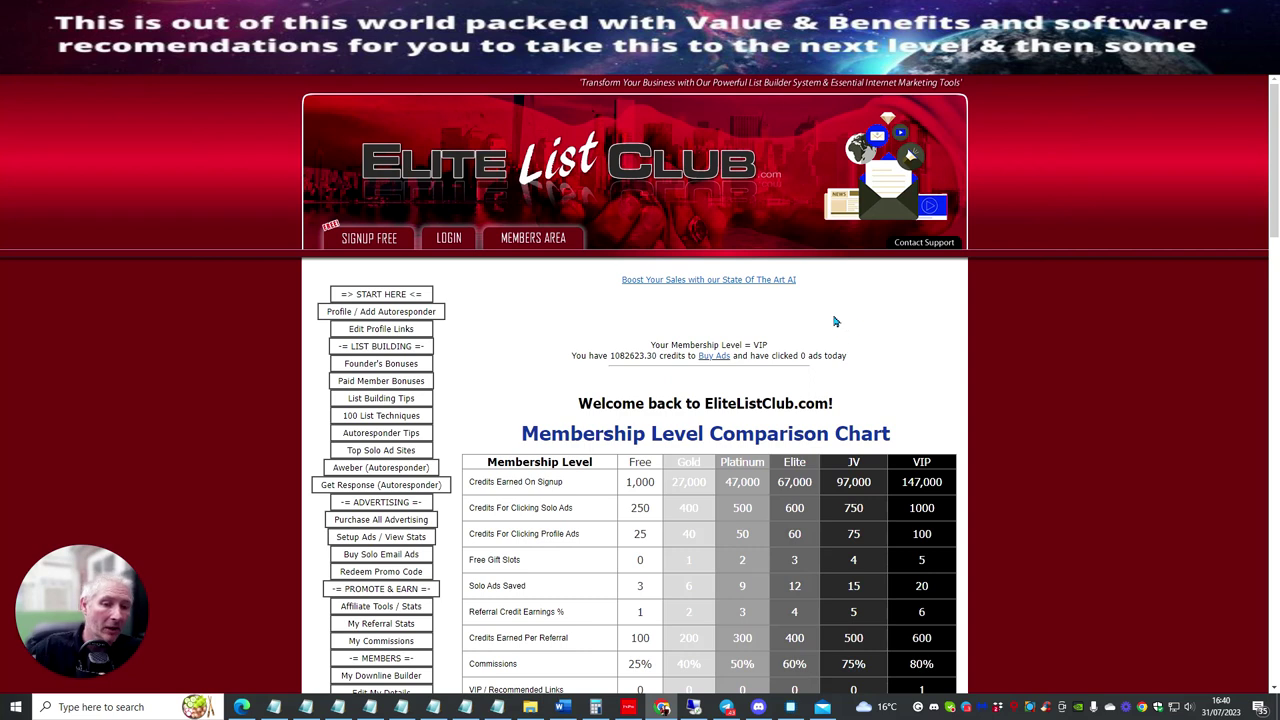
# Step: Scroll the members page and open My Downline Builder from the left menu
pyautogui.scroll(-1, 885, 317)
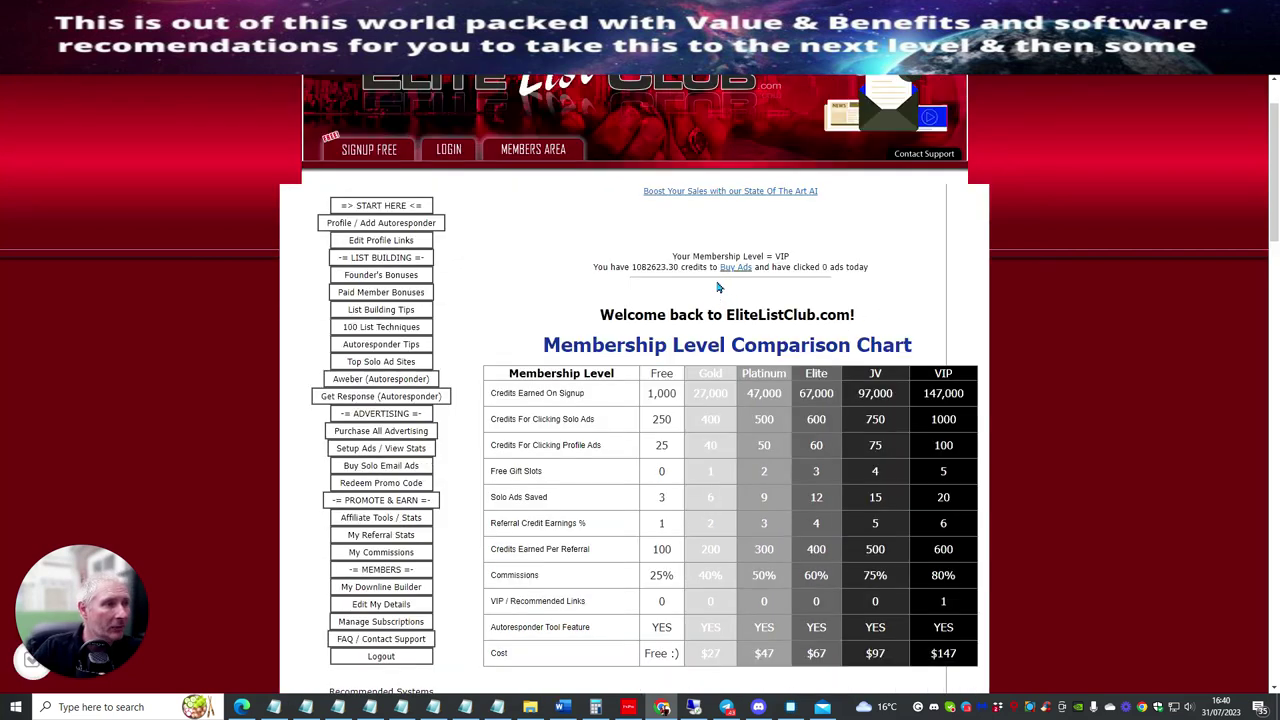
pyautogui.scroll(-5, 760, 293)
pyautogui.scroll(-3, 714, 311)
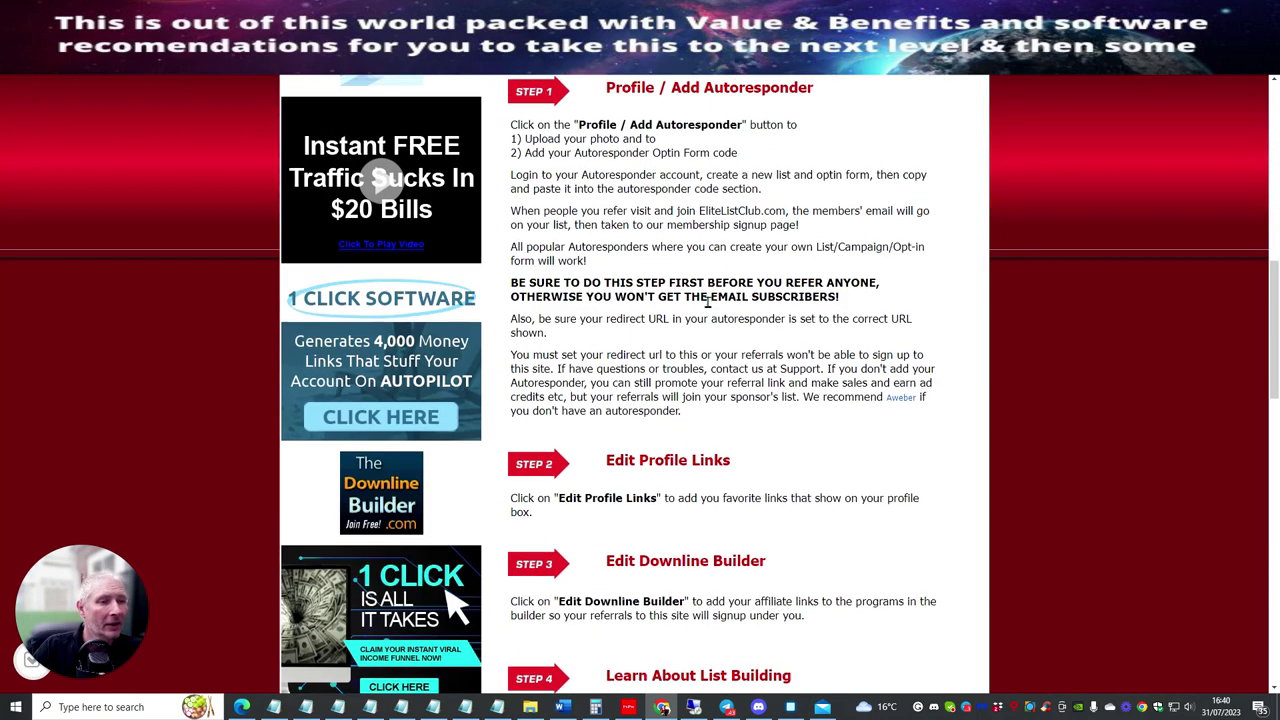
pyautogui.scroll(6, 600, 322)
pyautogui.scroll(2, 430, 340)
pyautogui.scroll(-2, 410, 350)
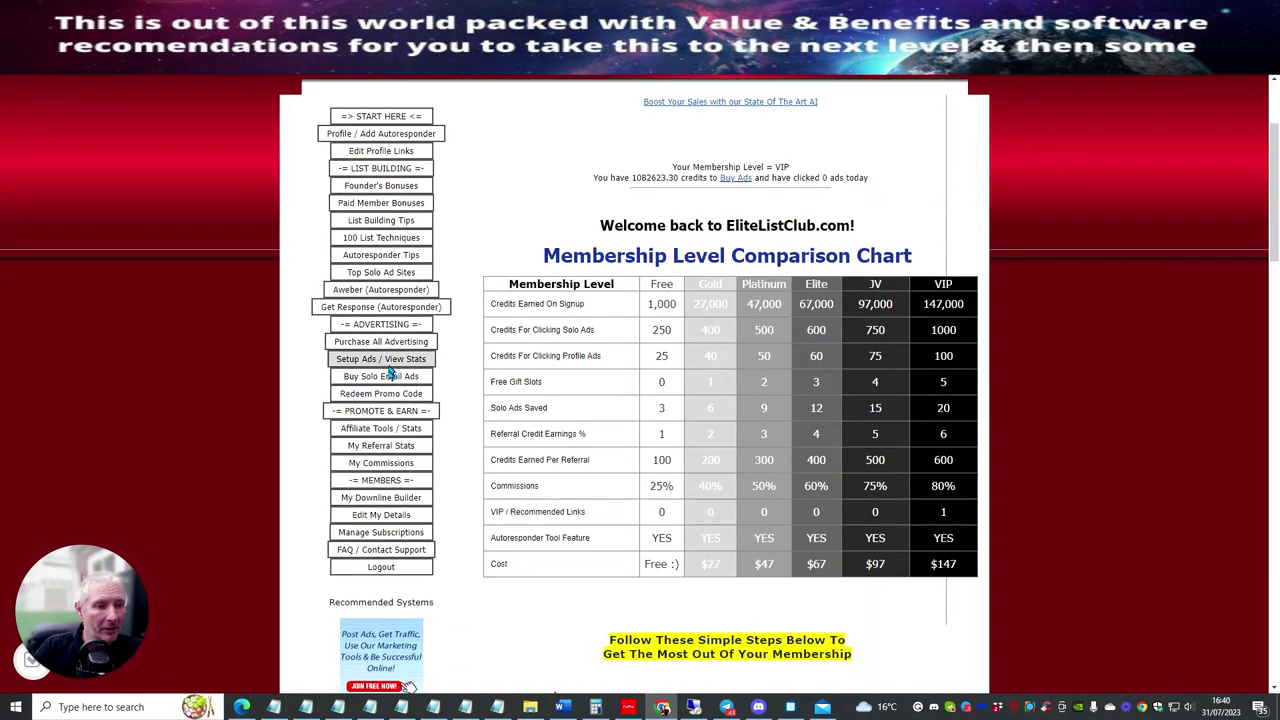
pyautogui.click(362, 502)
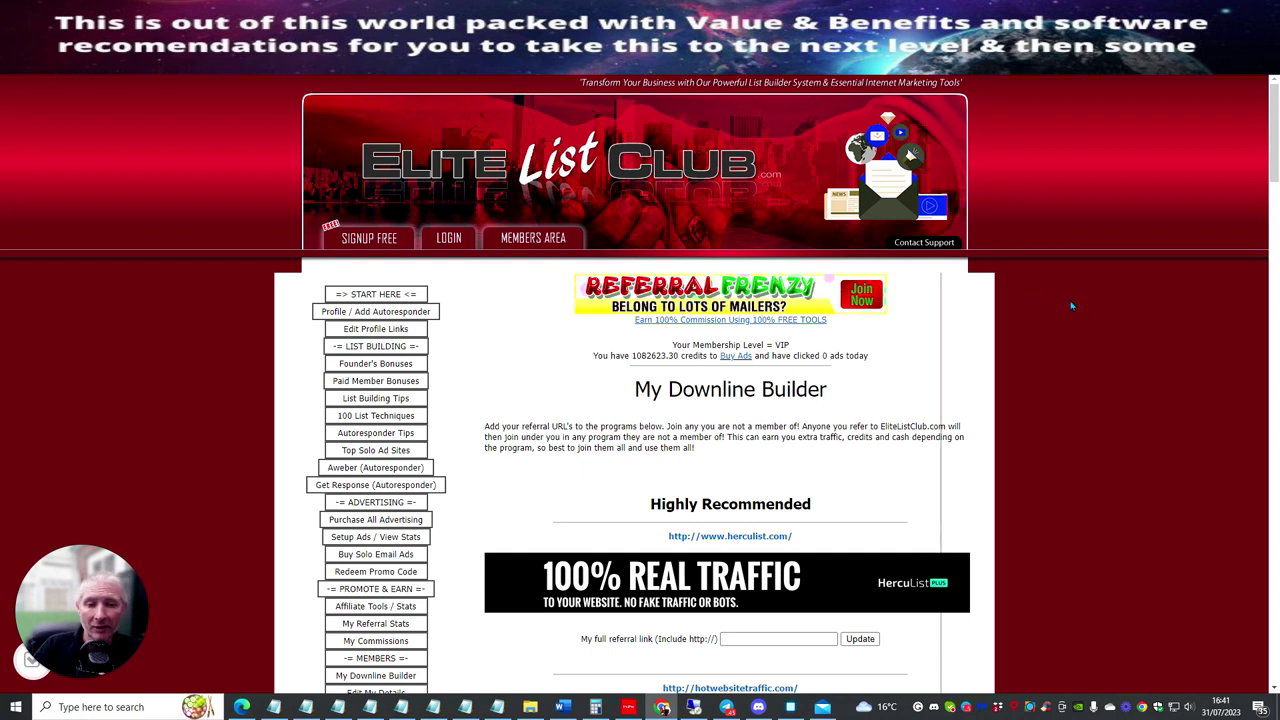
# Step: Focus the 'Promotion kit for FREE' referral field, then view the banner's WordPress attachment details
pyautogui.scroll(-2, 900, 328)
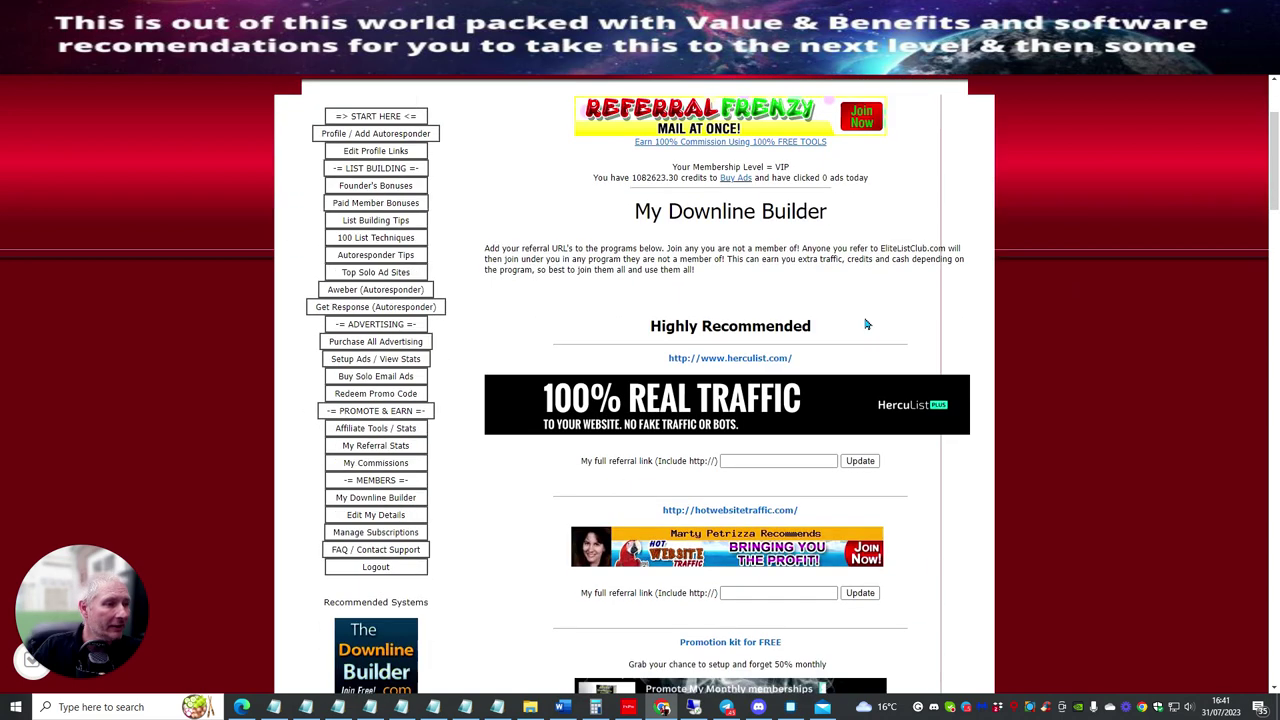
pyautogui.scroll(-2, 867, 324)
pyautogui.scroll(-1, 867, 324)
pyautogui.scroll(4, 500, 277)
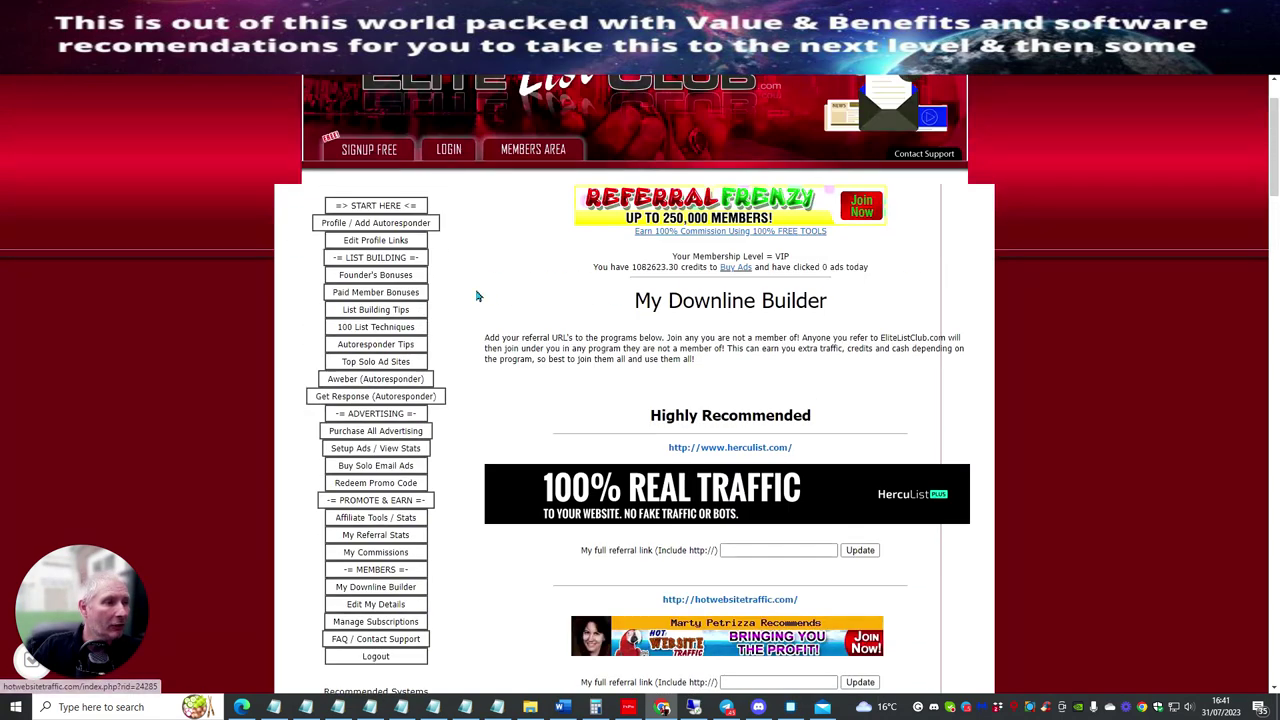
pyautogui.scroll(-2, 641, 330)
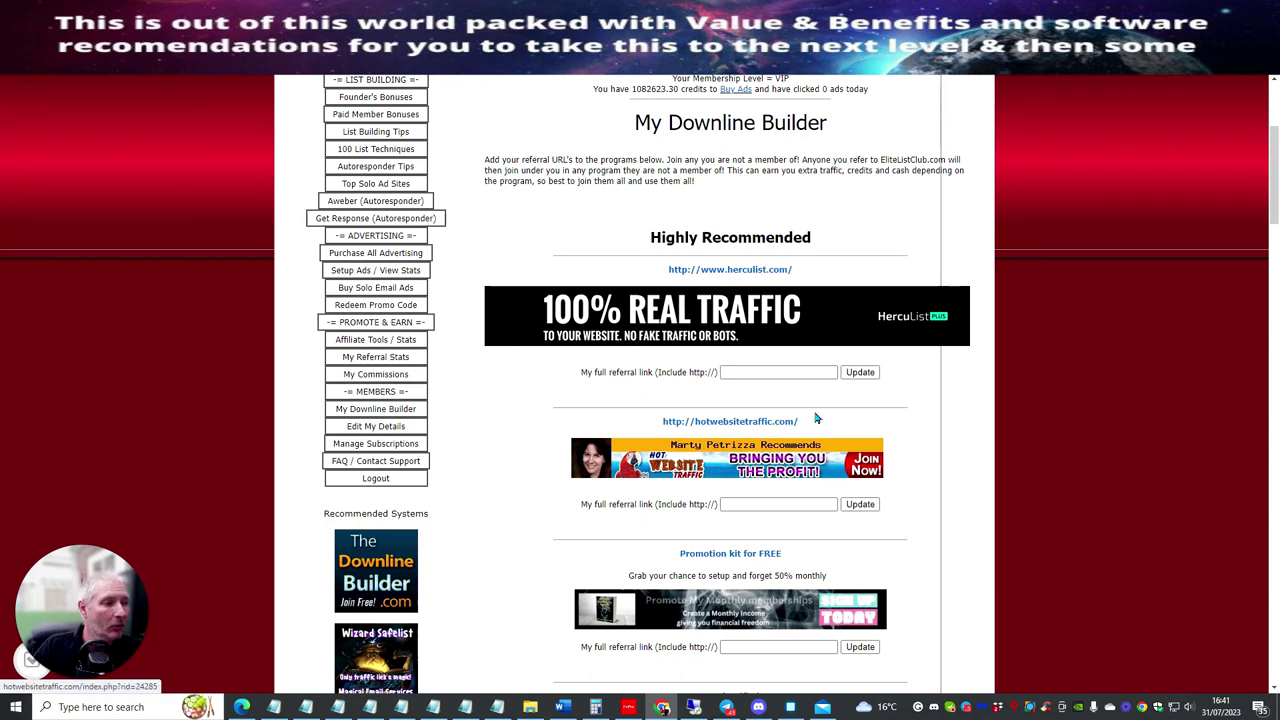
pyautogui.scroll(-2, 778, 300)
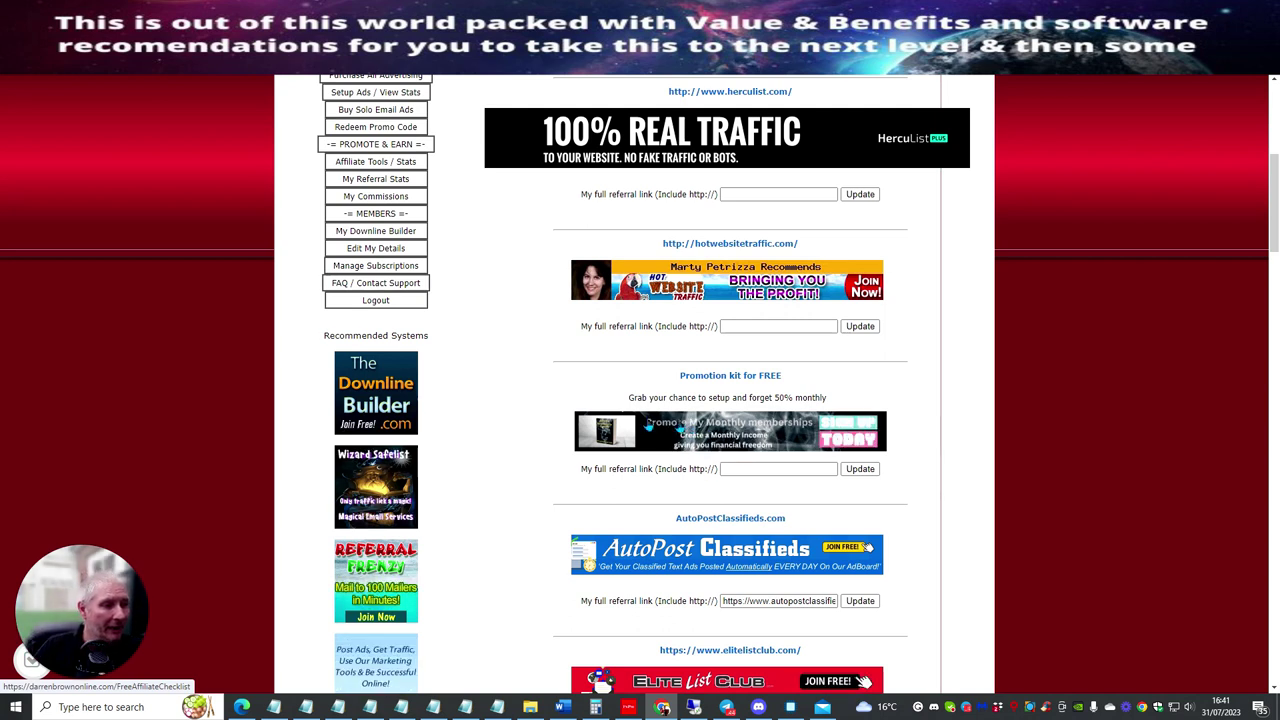
pyautogui.click(742, 467)
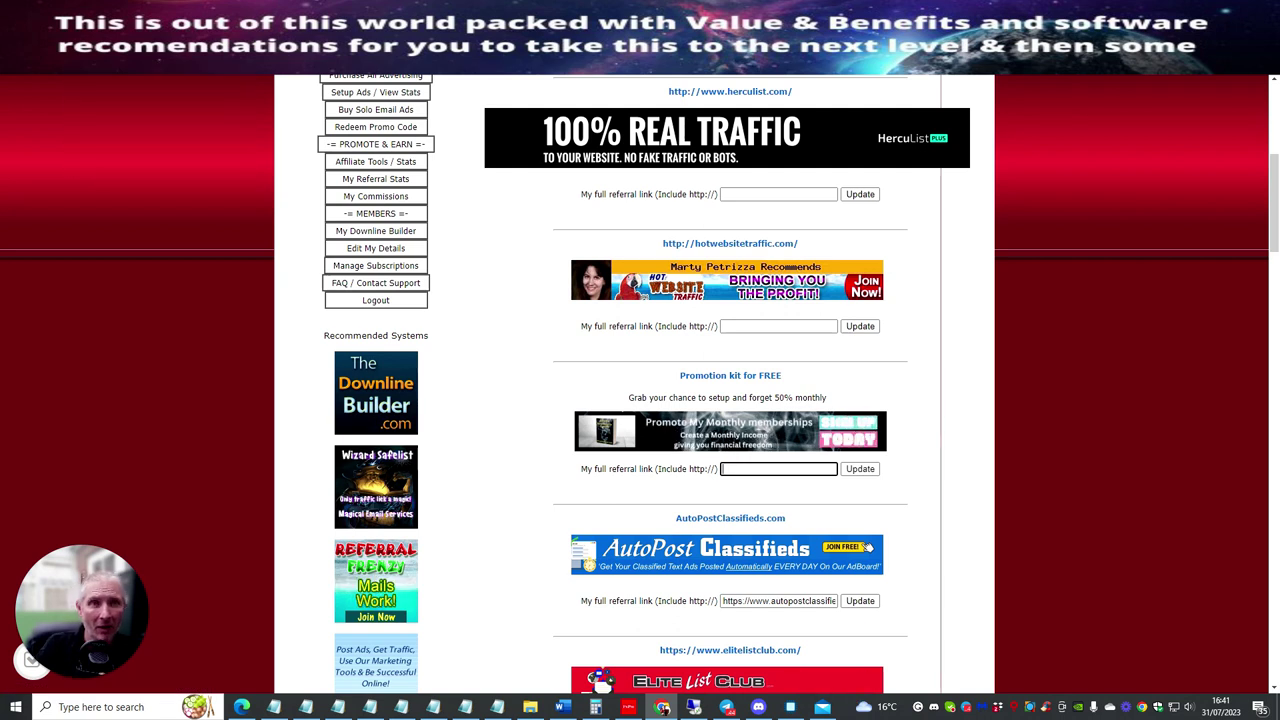
pyautogui.click(109, 30)
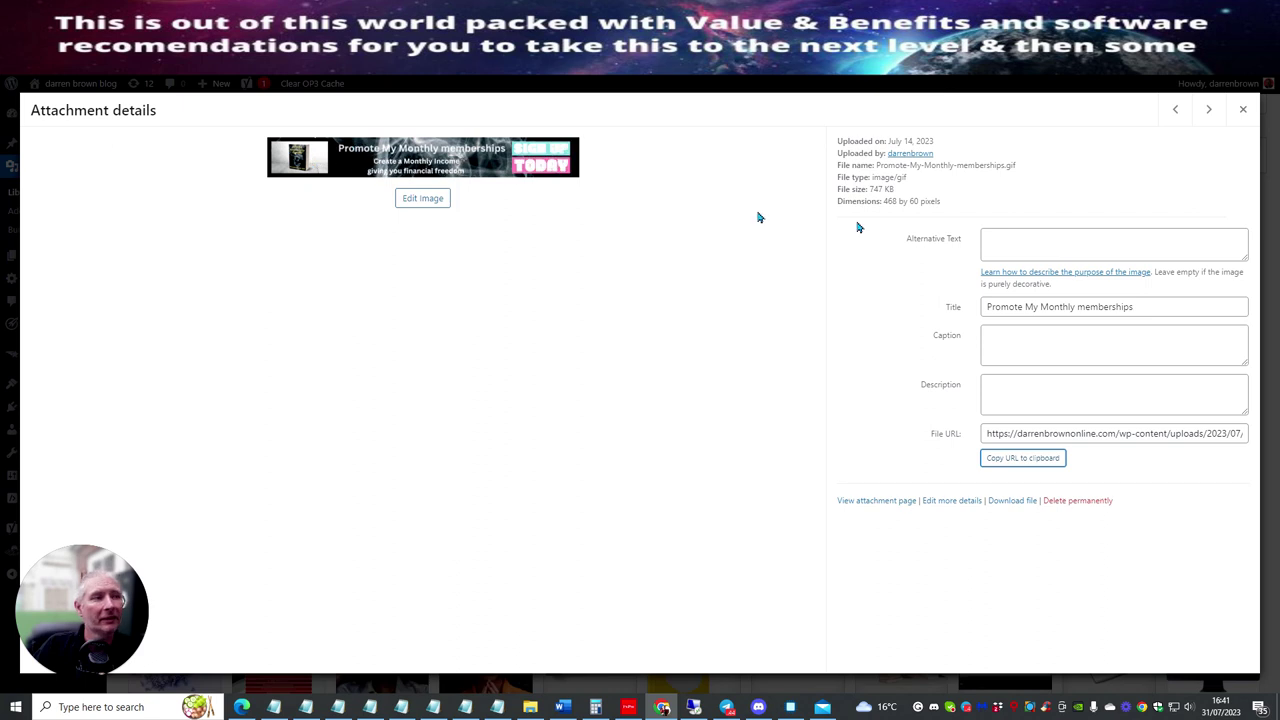
# Step: Copy the /FreeAffiliateChecklist Pretty Link and return to the Elite List Club tab
pyautogui.click(1243, 110)
pyautogui.moveTo(46, 113)
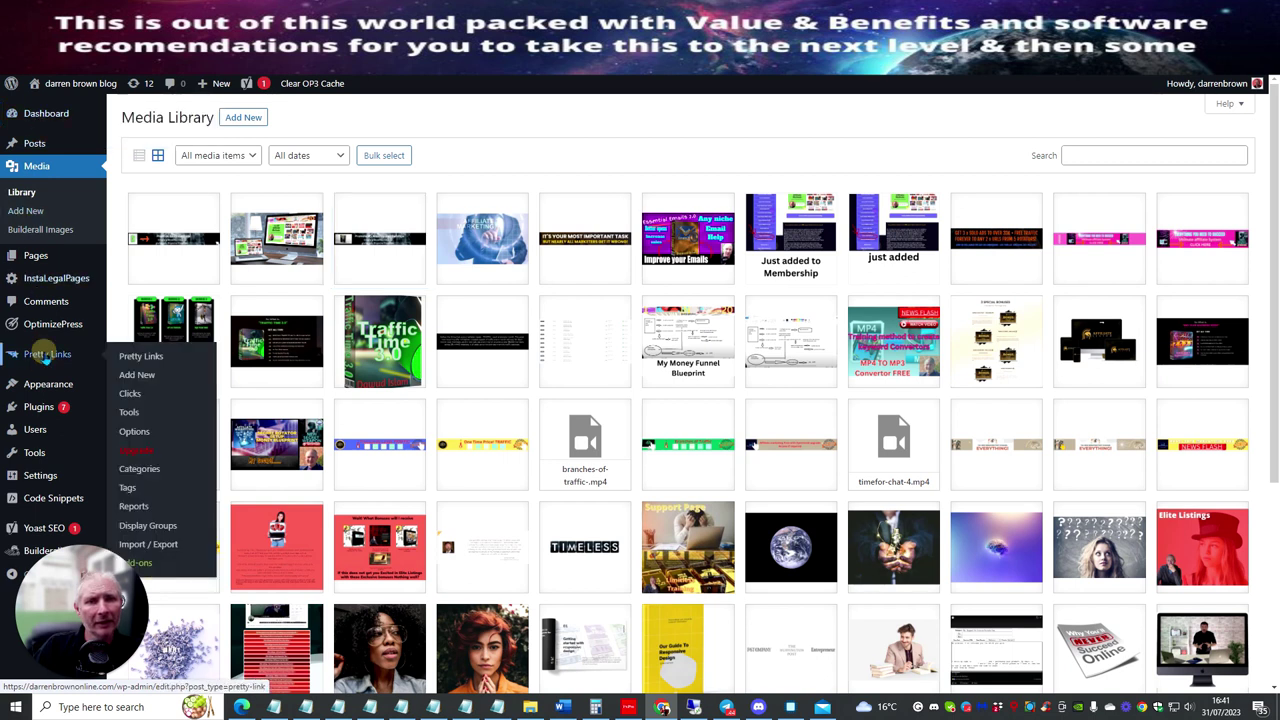
pyautogui.moveTo(1208, 418)
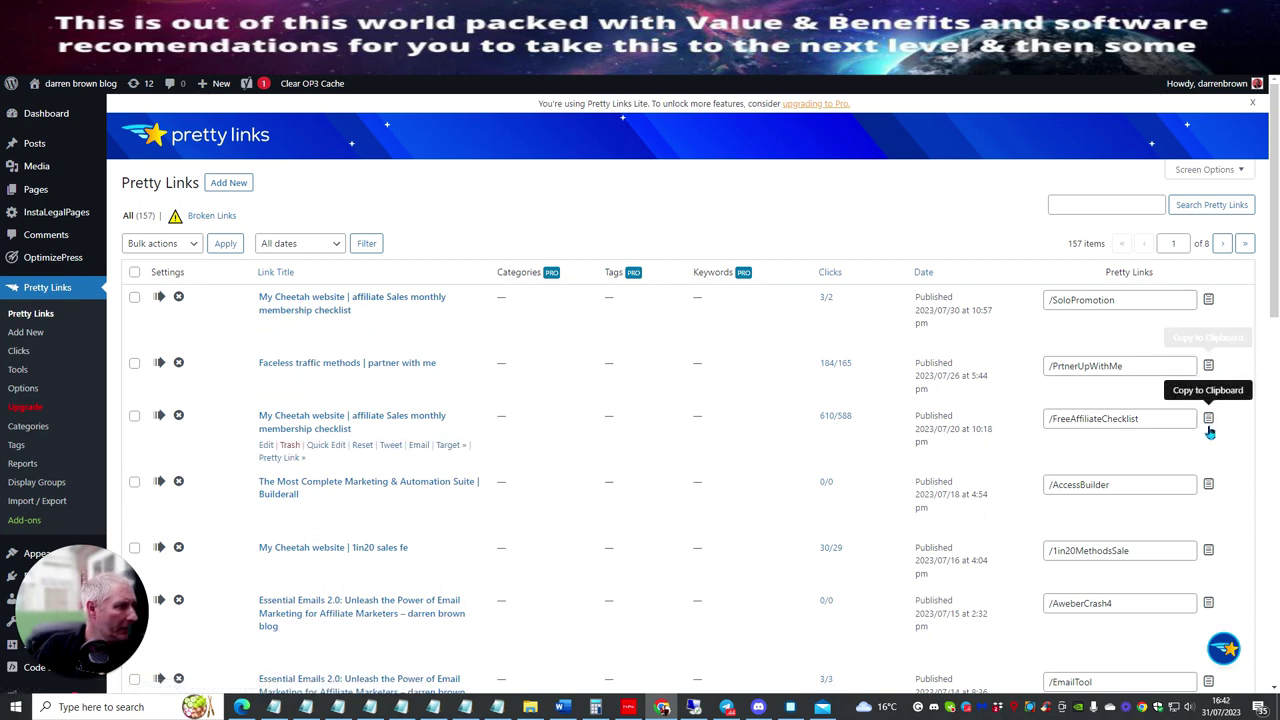
pyautogui.click(1208, 421)
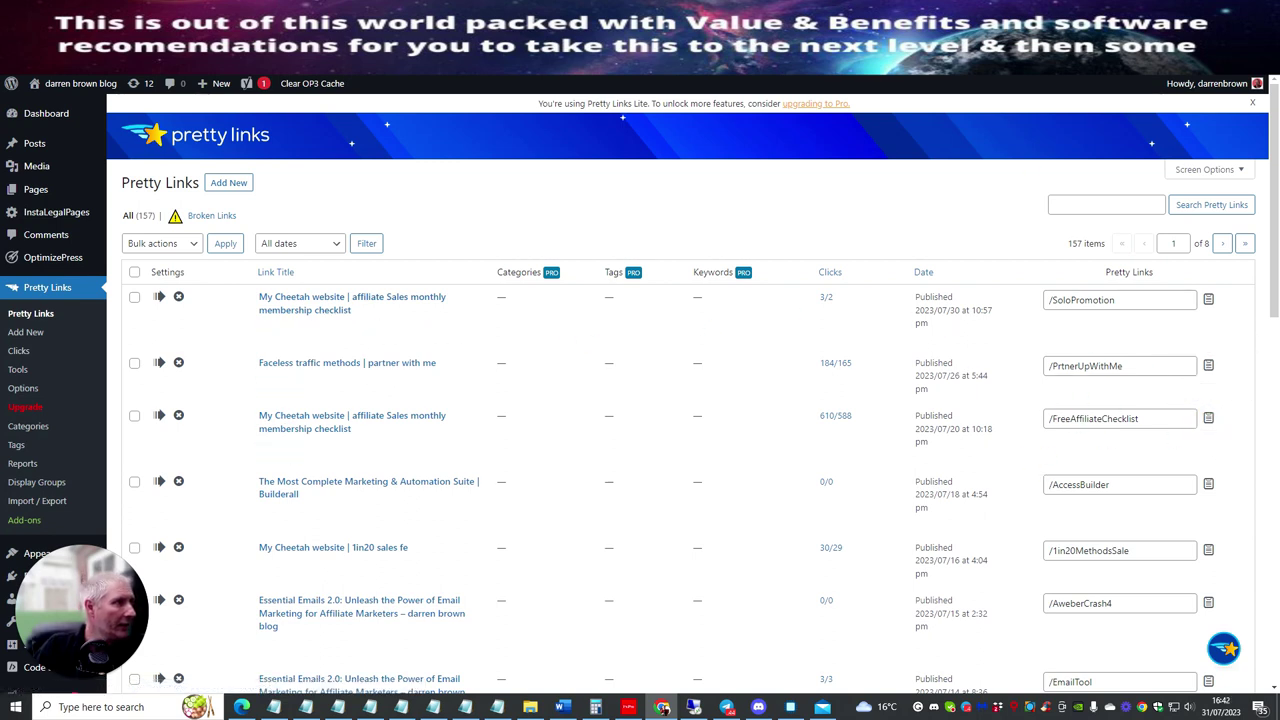
pyautogui.hotkey('ctrl', 'Tab')
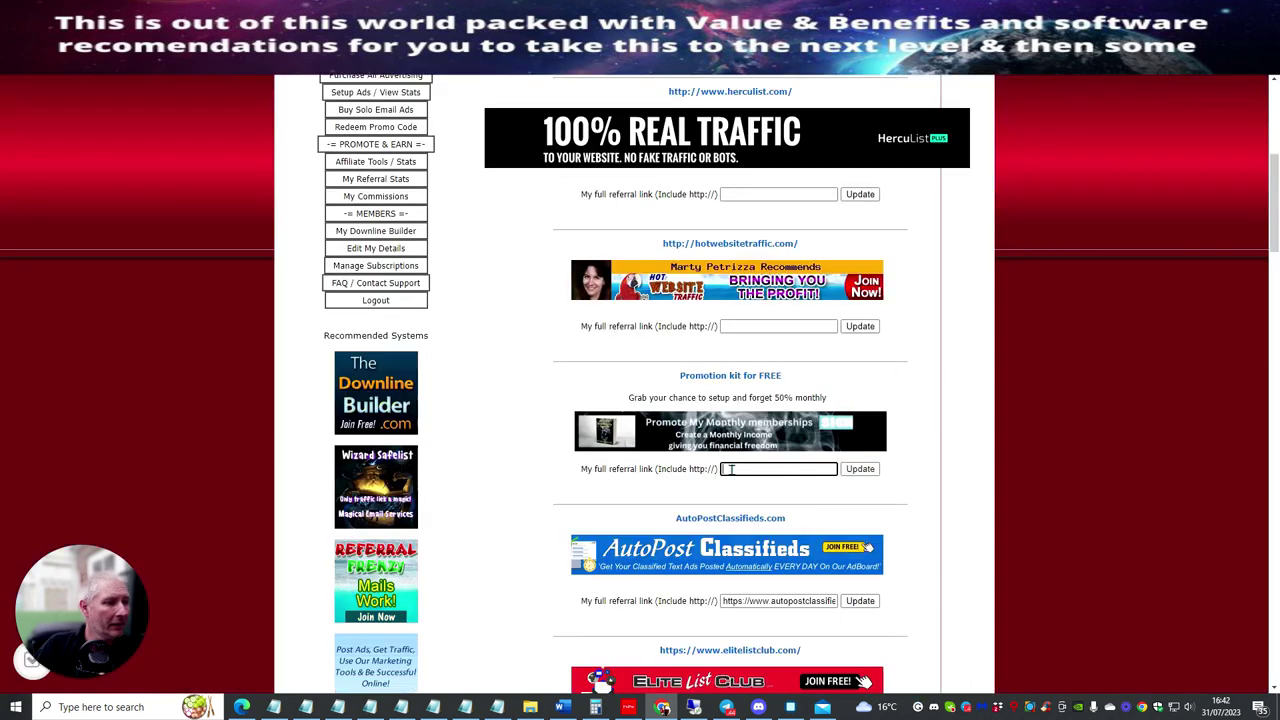
# Step: Paste the FreeAffiliateChecklist short link into the Promotion kit referral field and update it
pyautogui.rightClick(733, 470)
pyautogui.click(787, 356)
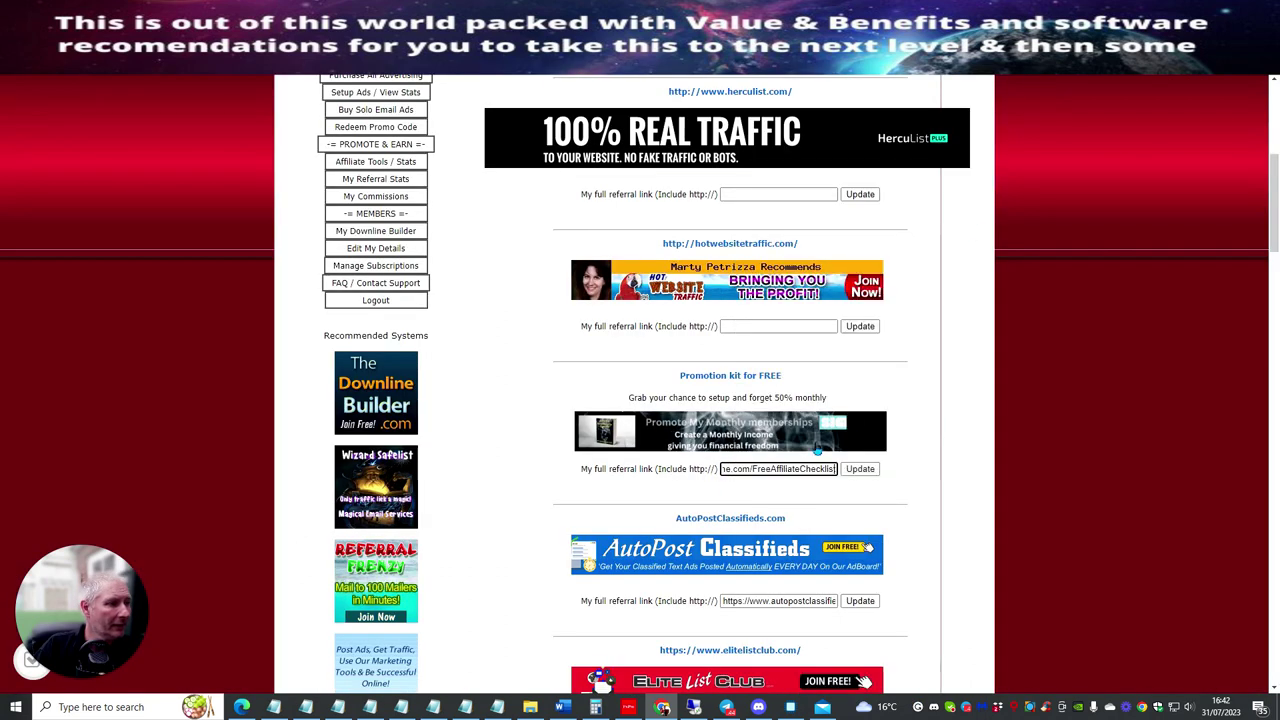
pyautogui.click(858, 470)
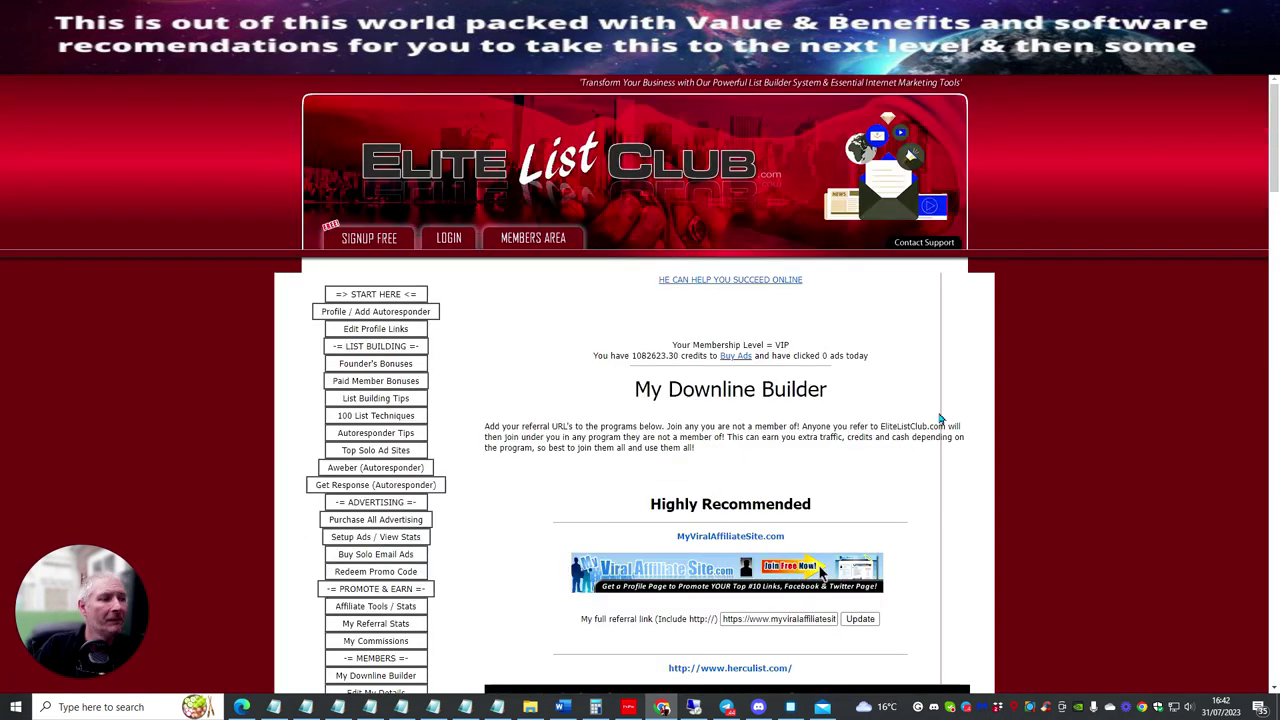
# Step: Scroll through the Welcome to Affiliate Membership landing page
pyautogui.scroll(-3, 895, 345)
pyautogui.scroll(-1, 895, 345)
pyautogui.scroll(-3, 893, 347)
pyautogui.scroll(-3, 891, 349)
pyautogui.scroll(-2, 889, 349)
pyautogui.scroll(-2, 900, 330)
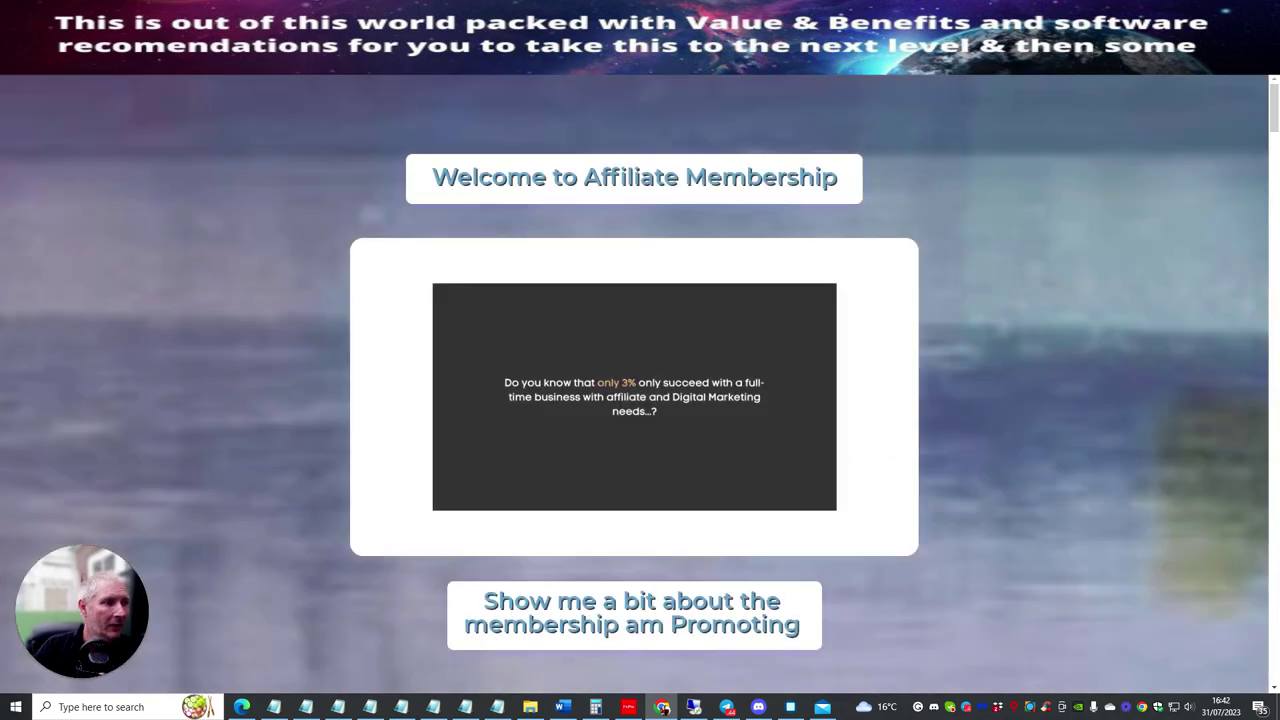
pyautogui.scroll(-4, 1023, 257)
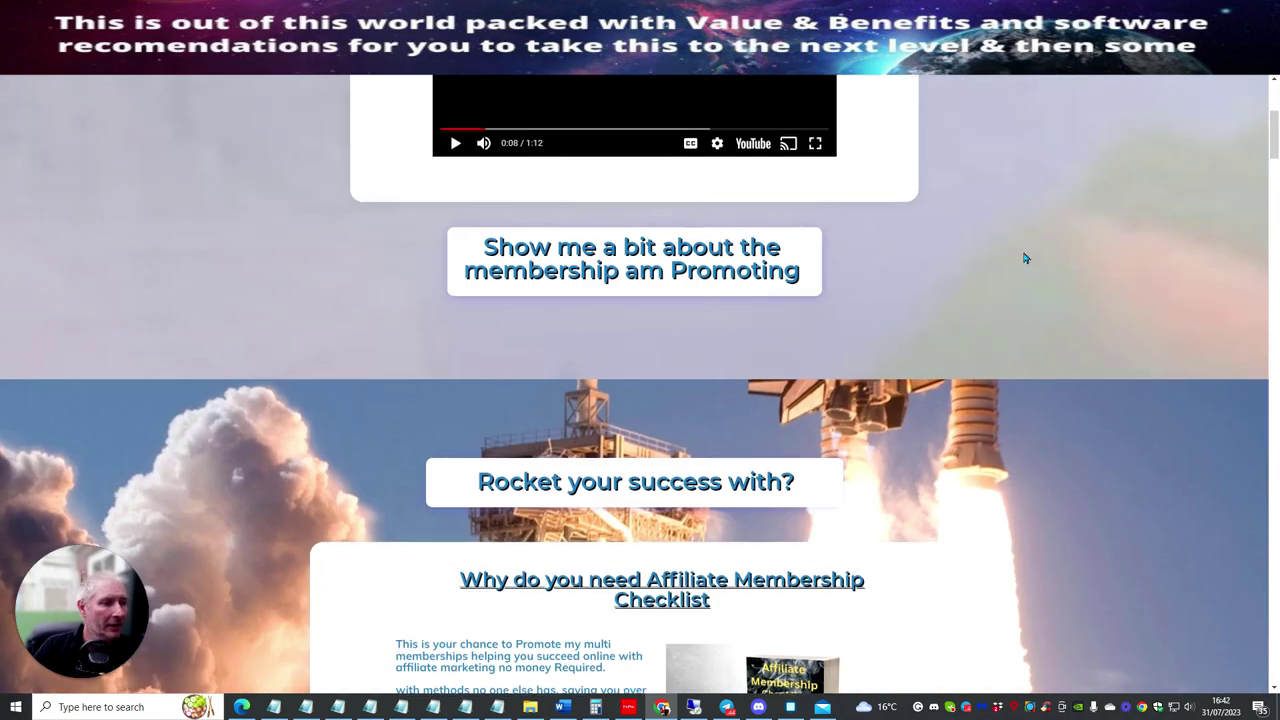
pyautogui.scroll(-4, 973, 255)
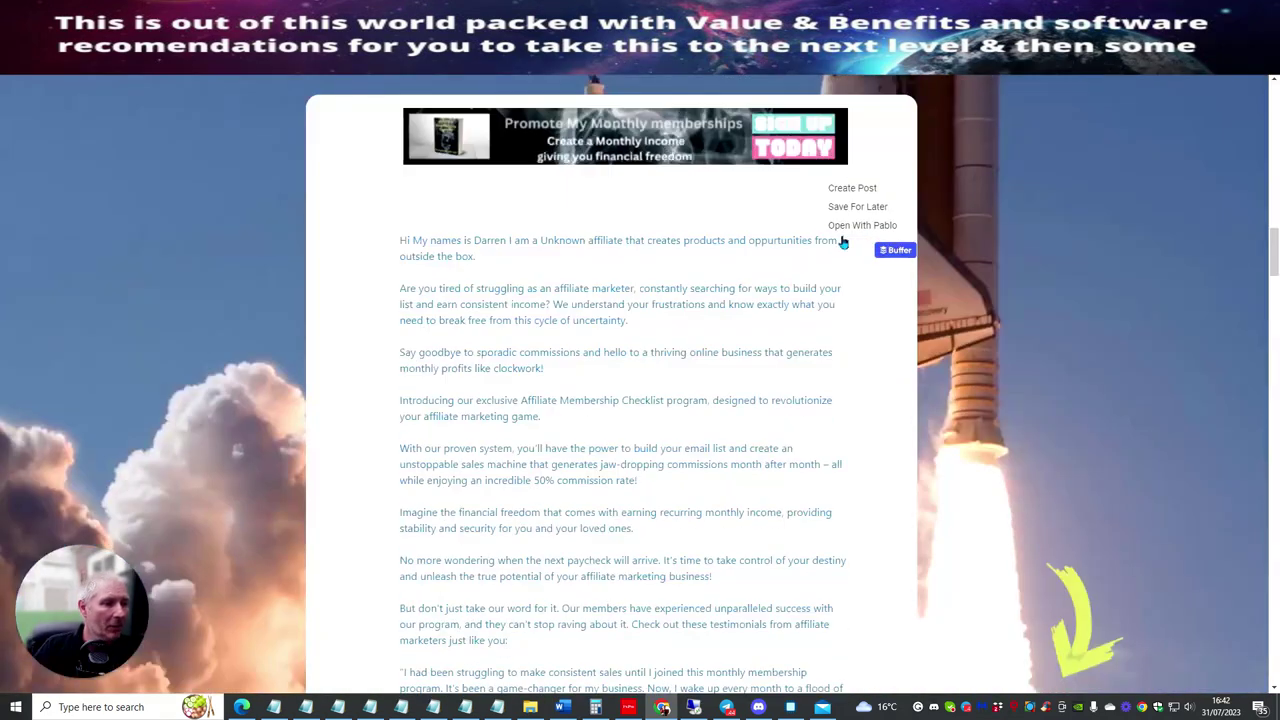
pyautogui.scroll(-5, 651, 186)
pyautogui.scroll(-5, 657, 194)
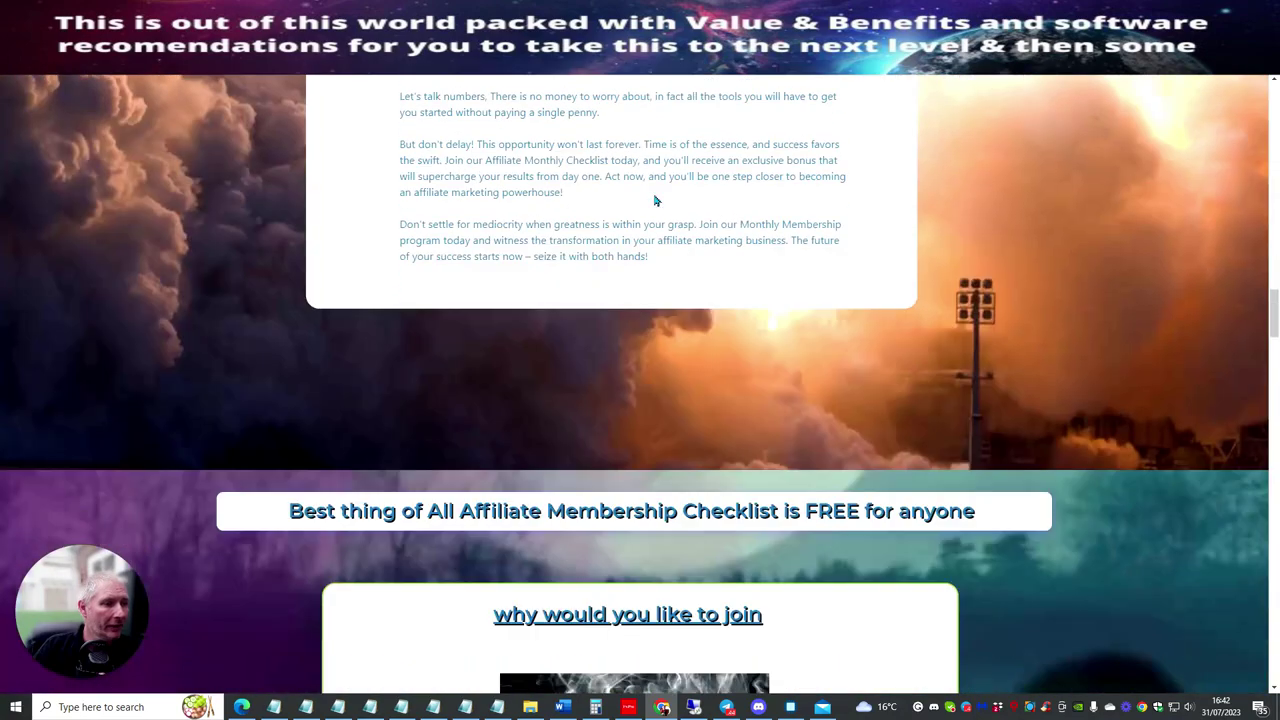
pyautogui.scroll(-5, 658, 200)
pyautogui.scroll(-5, 658, 200)
pyautogui.scroll(-5, 659, 197)
pyautogui.scroll(-5, 660, 195)
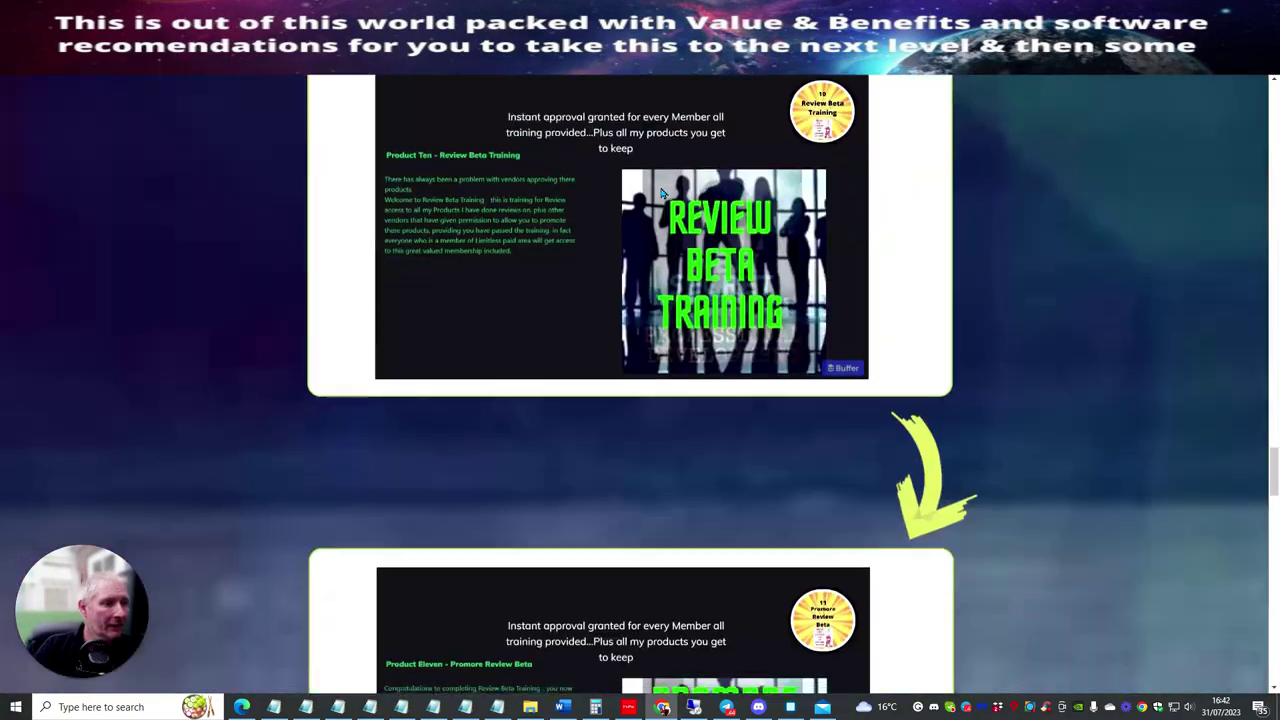
pyautogui.scroll(-5, 661, 192)
pyautogui.scroll(-5, 661, 192)
pyautogui.scroll(-5, 662, 190)
pyautogui.scroll(-5, 662, 190)
pyautogui.scroll(-5, 662, 189)
pyautogui.scroll(2, 662, 190)
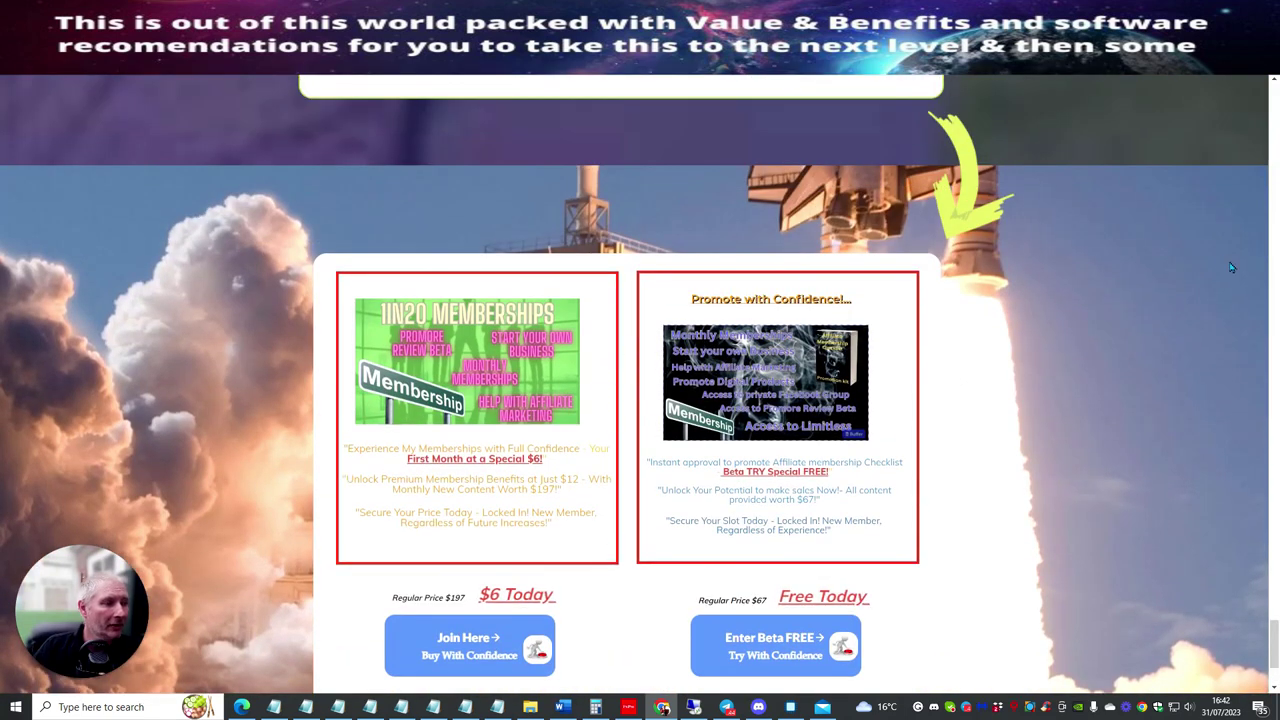